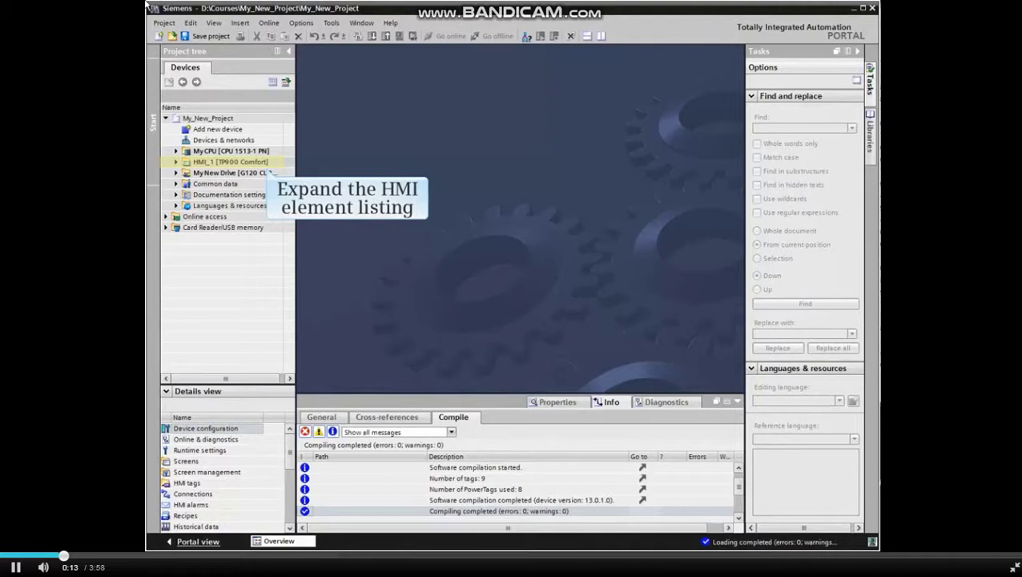
Step: Expand HMI_1 [TP900 Comfort] and open its Text and graphic lists editor
click(176, 163)
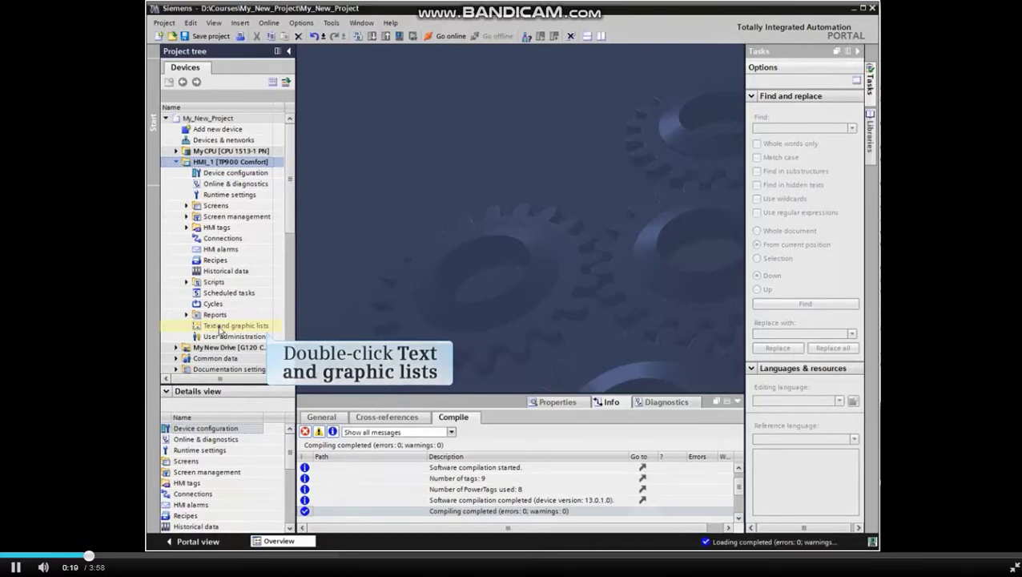
double_click(220, 327)
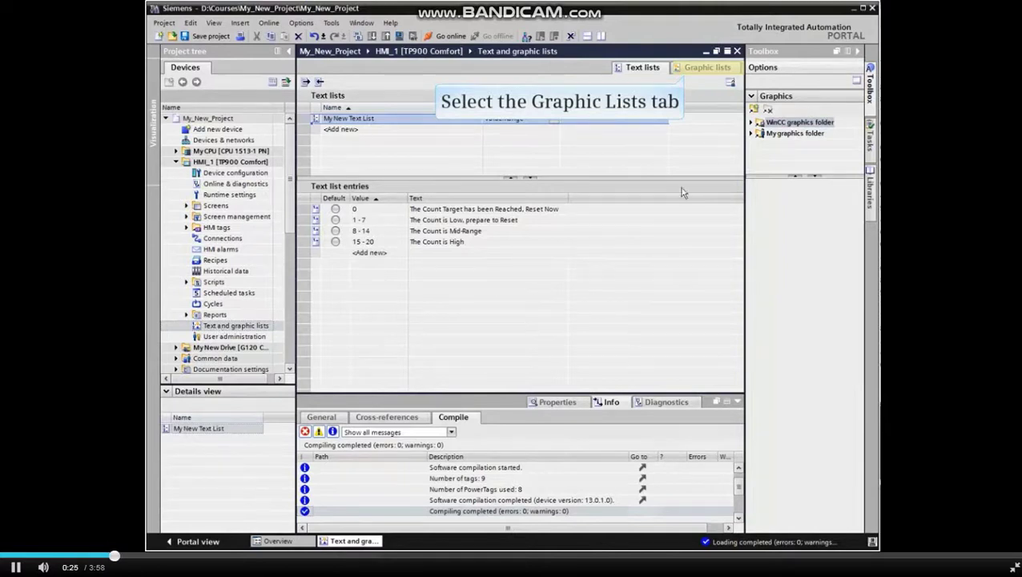
Step: Add a graphic list named 'Fans' with its selection set to Bit (0, 1)
click(717, 69)
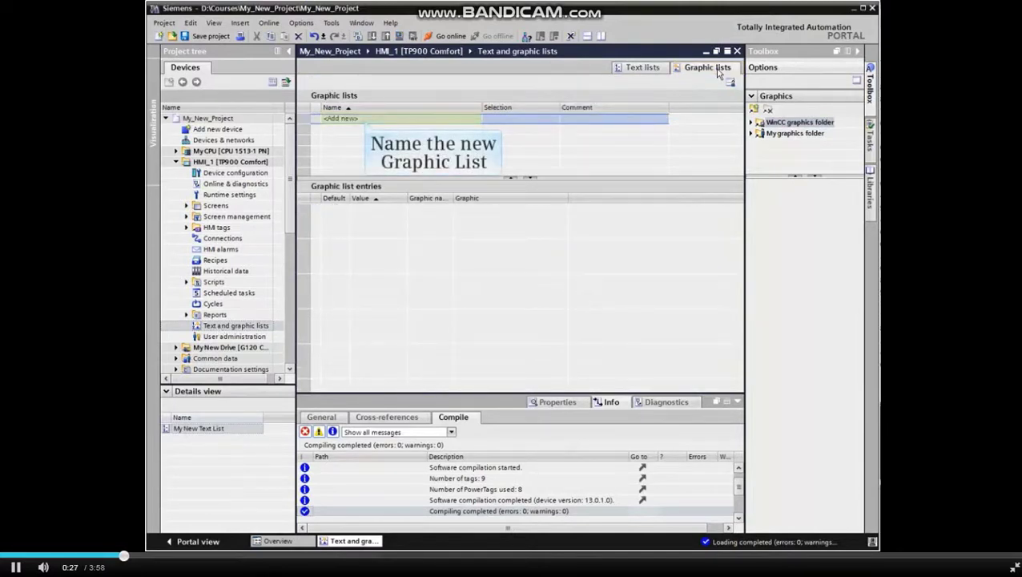
click(365, 120)
text(Fans)
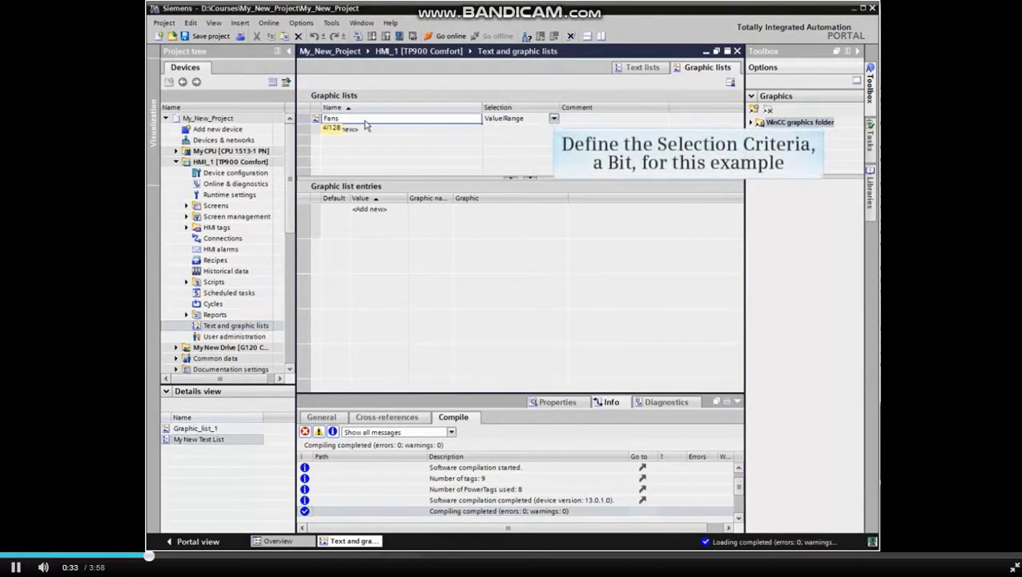
key(Tab)
click(553, 119)
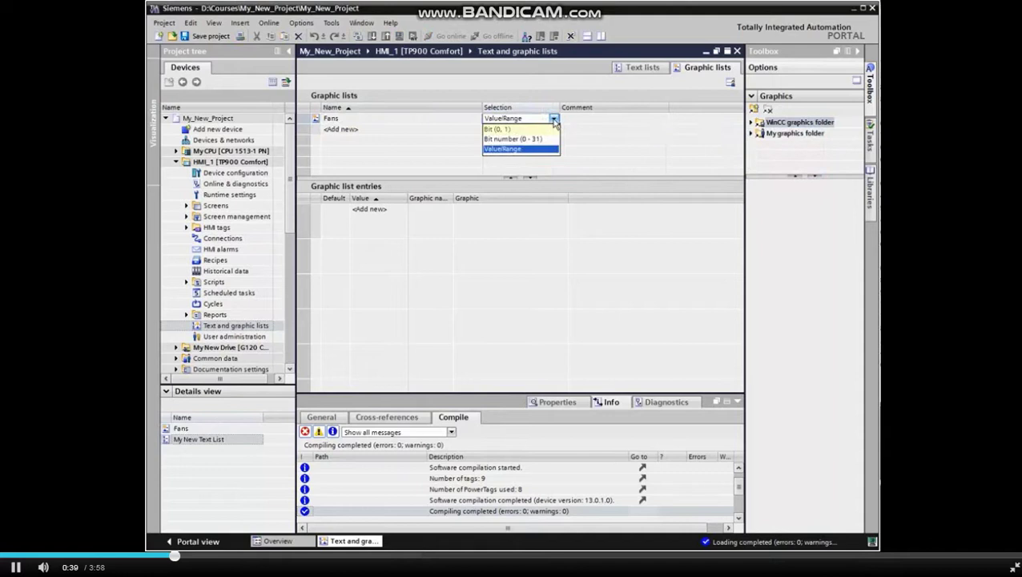
click(505, 129)
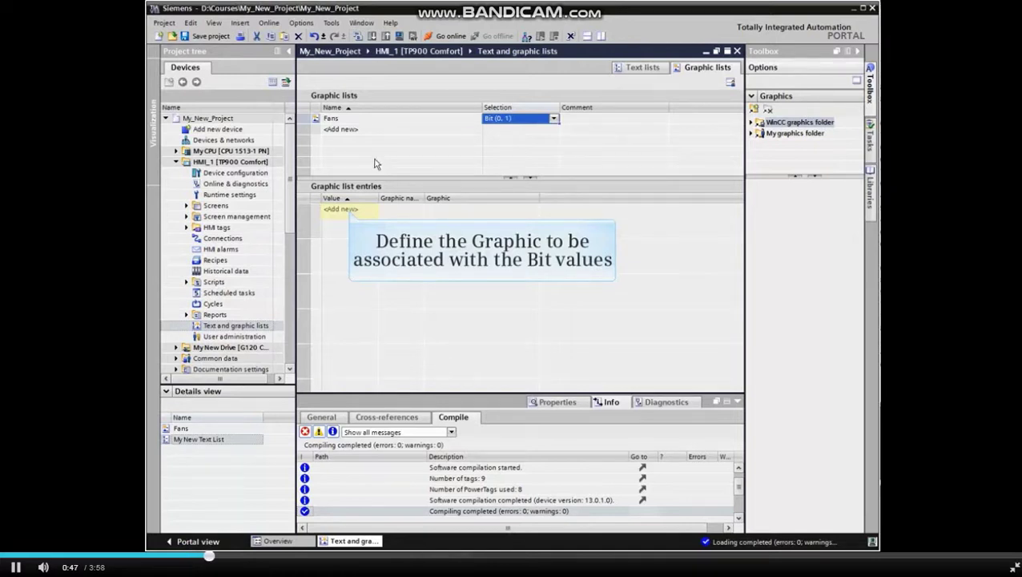
click(350, 211)
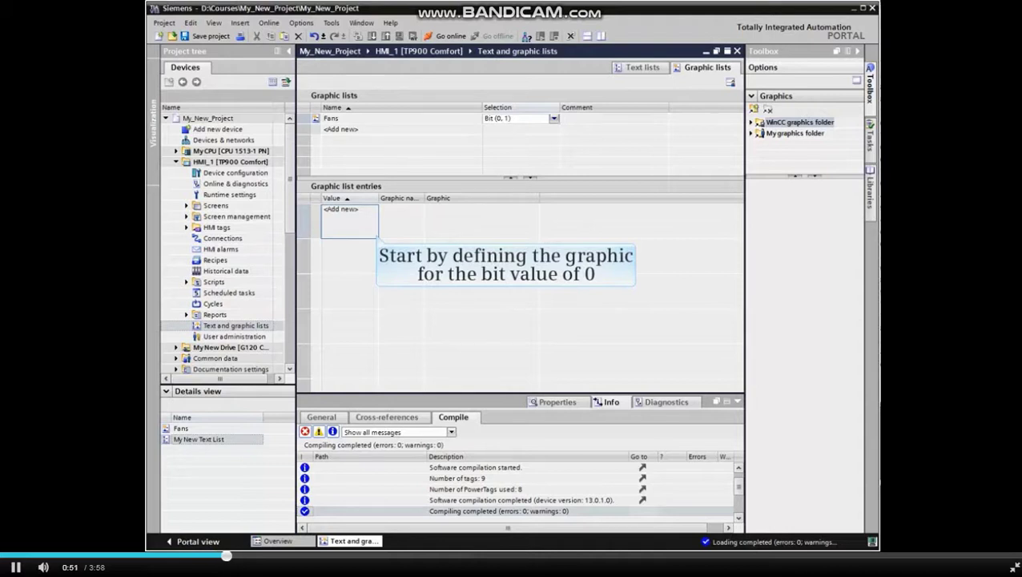
Step: Add Fans entry 0 showing a true-color blower image (Graphic_7) from Automation equipment > Blowers
click(350, 212)
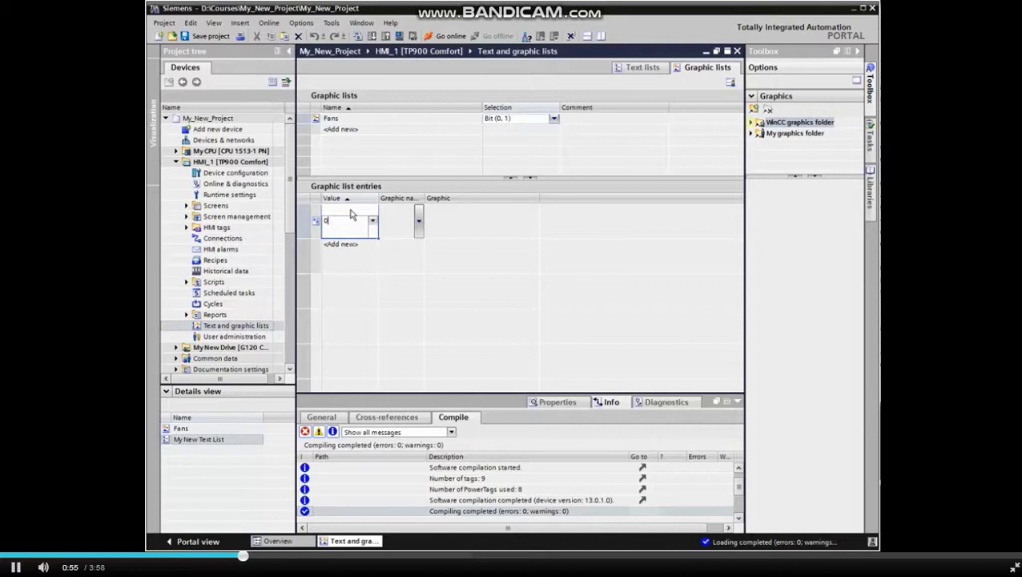
click(754, 124)
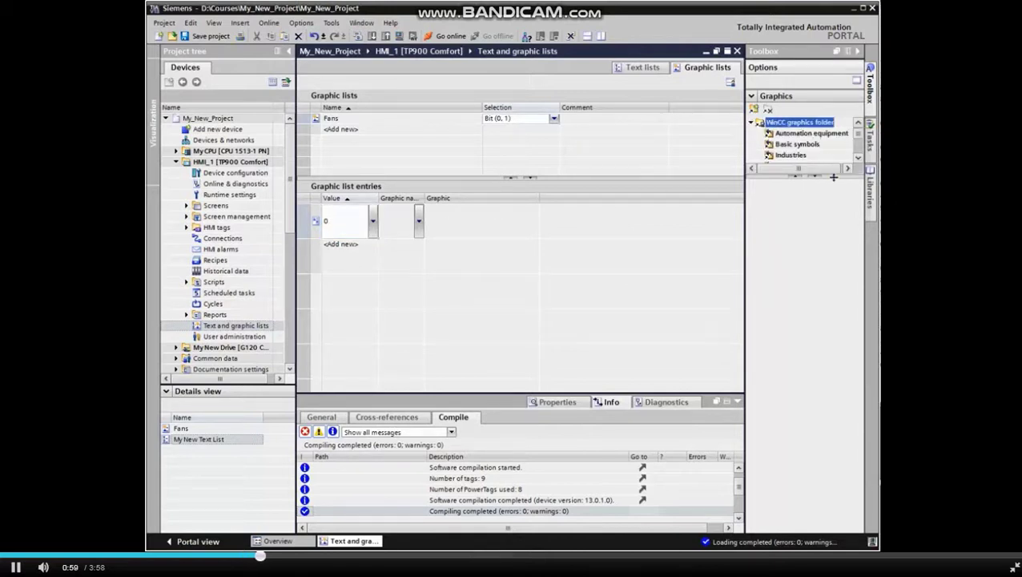
drag(833, 174, 862, 341)
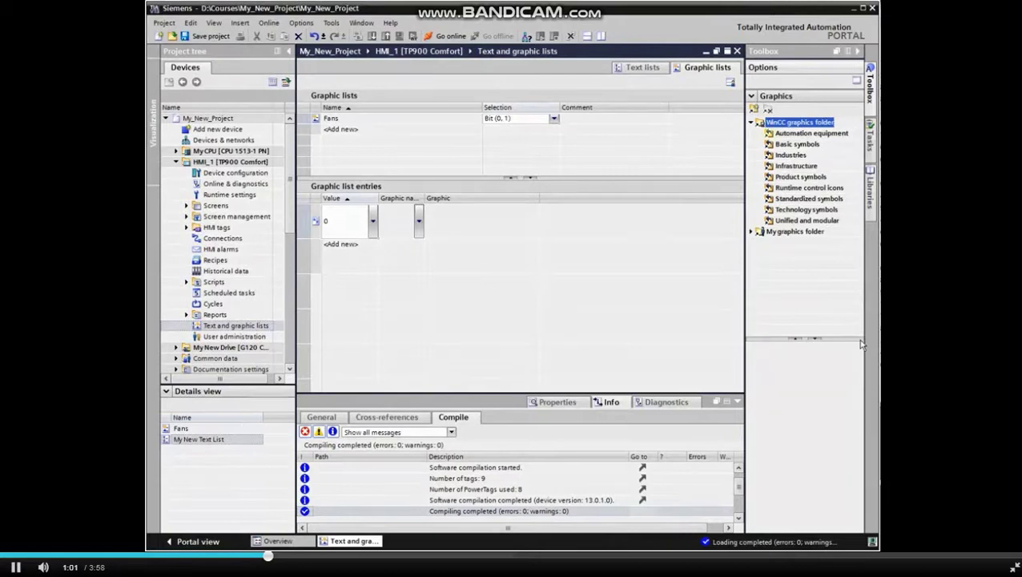
click(772, 134)
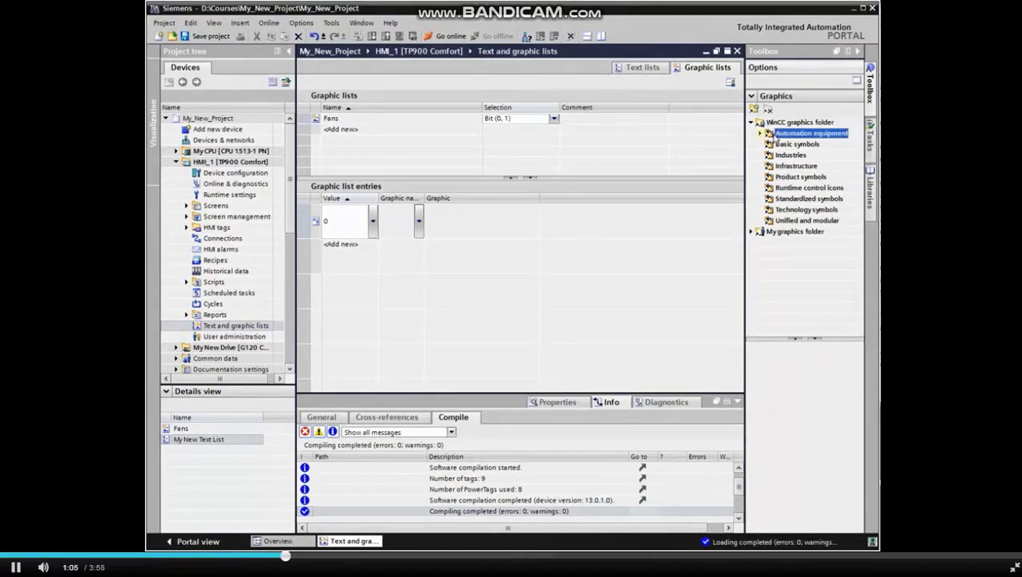
click(760, 134)
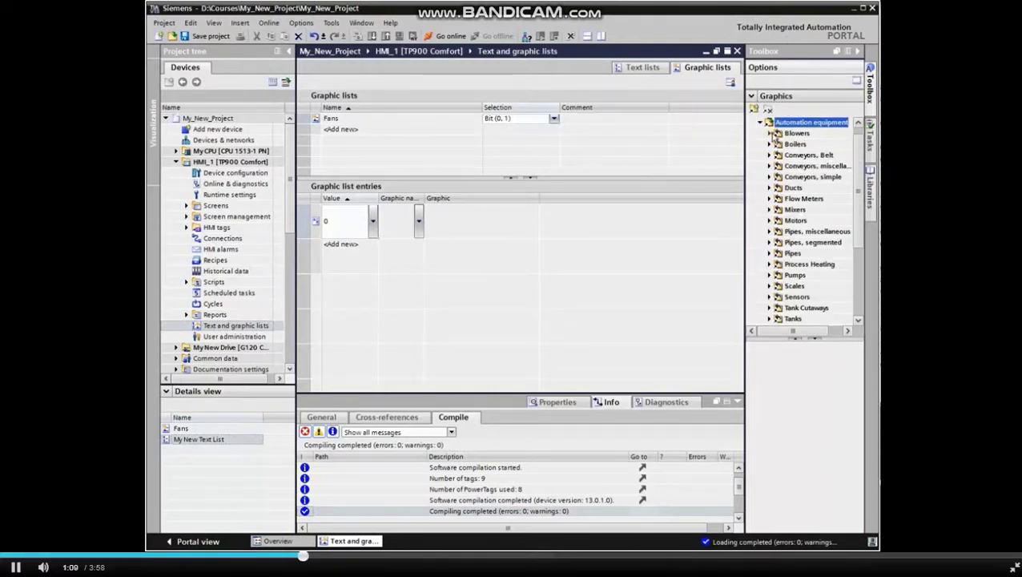
click(770, 134)
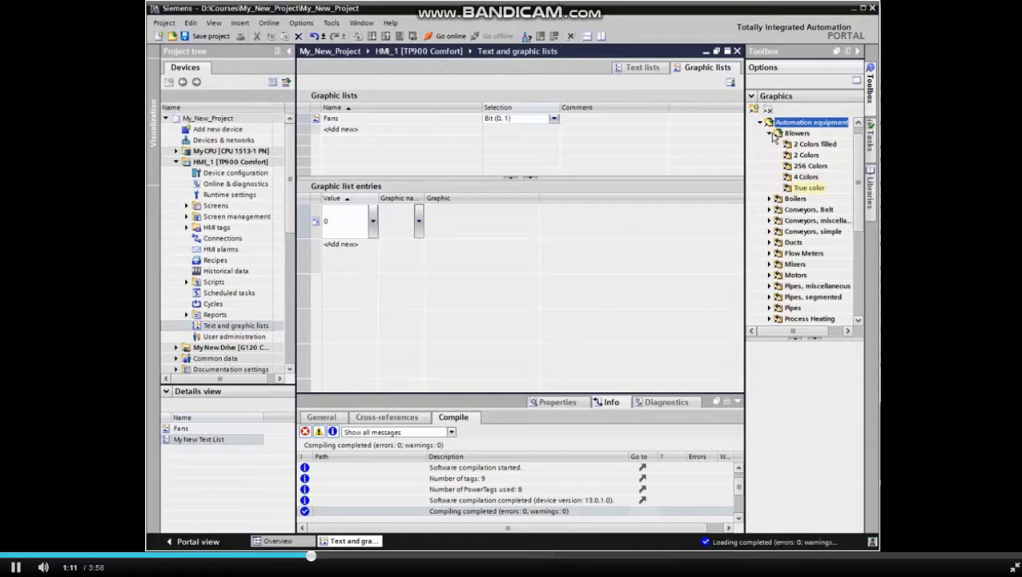
click(809, 187)
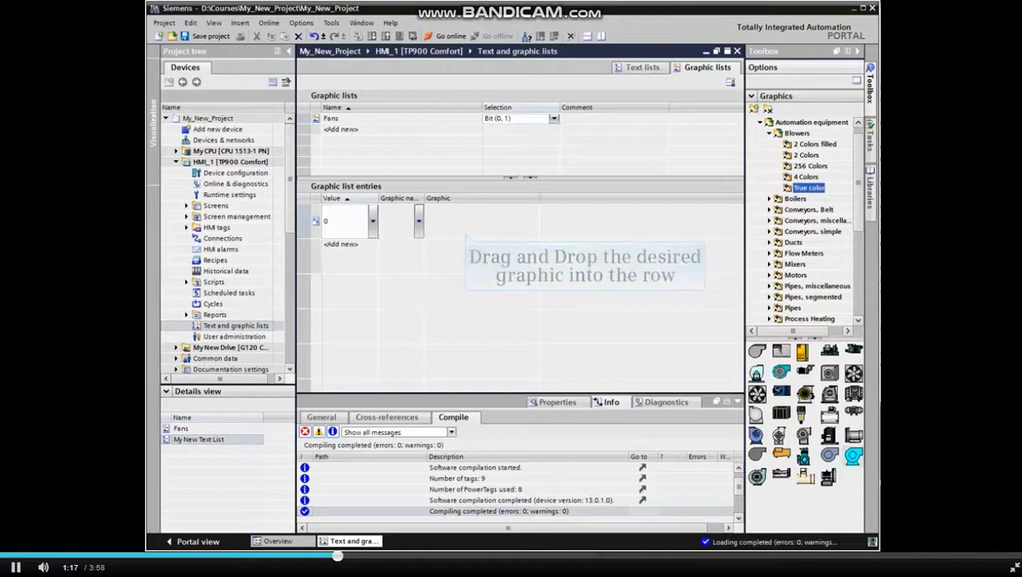
drag(854, 456, 443, 229)
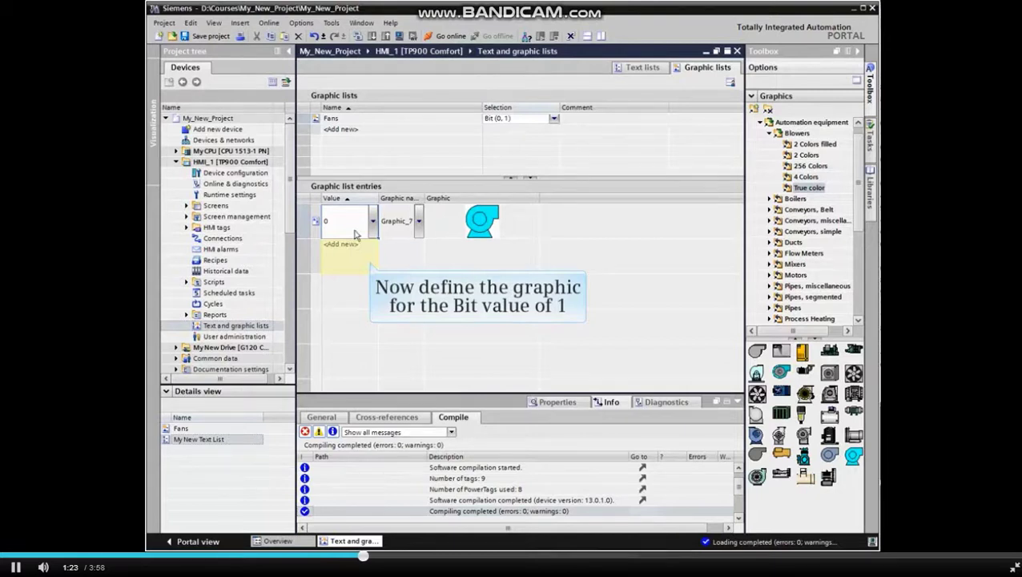
Step: Add Fans entry 1 showing a different true-color blower image (Graphic_6)
click(339, 247)
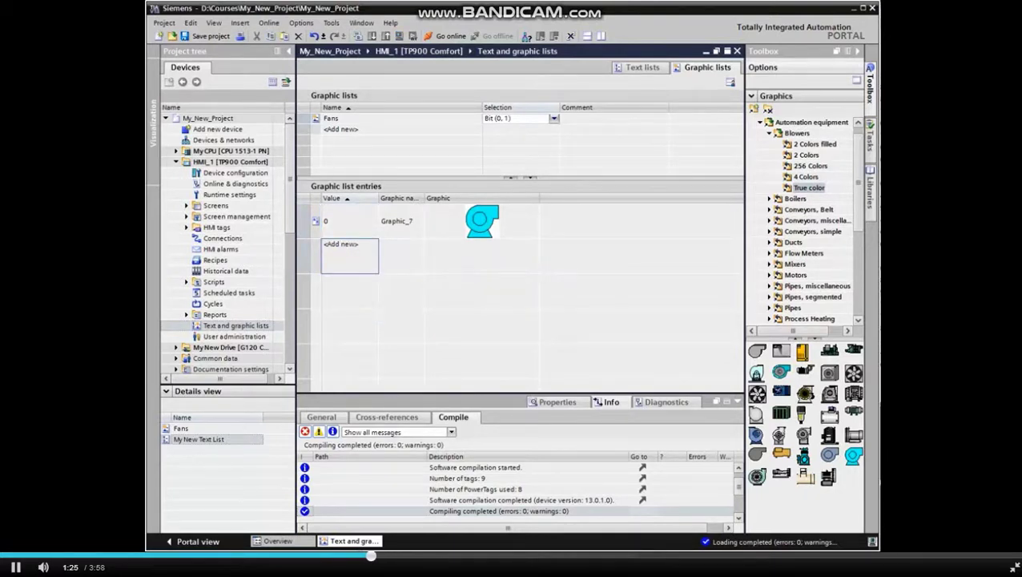
click(340, 248)
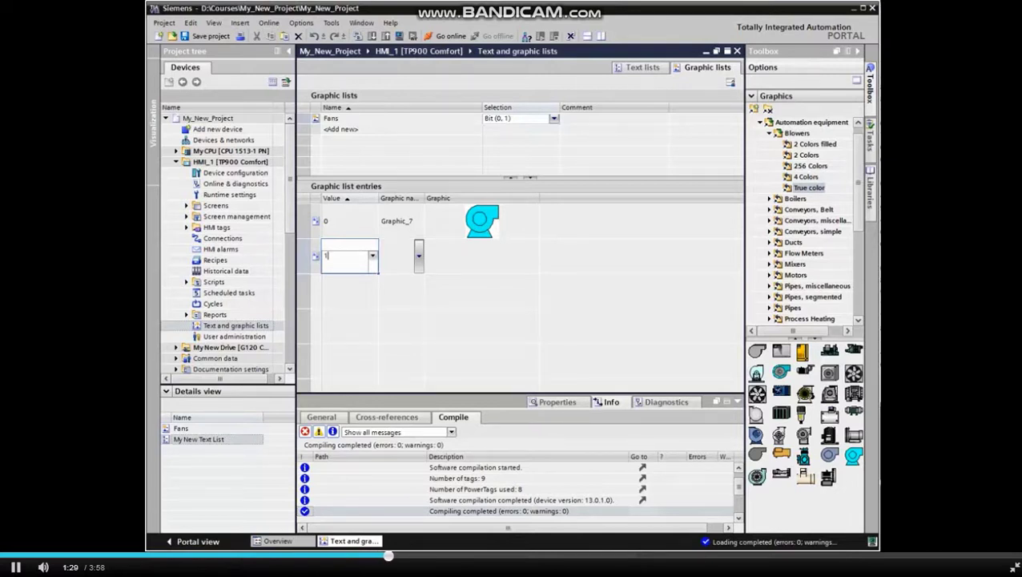
drag(853, 455, 479, 255)
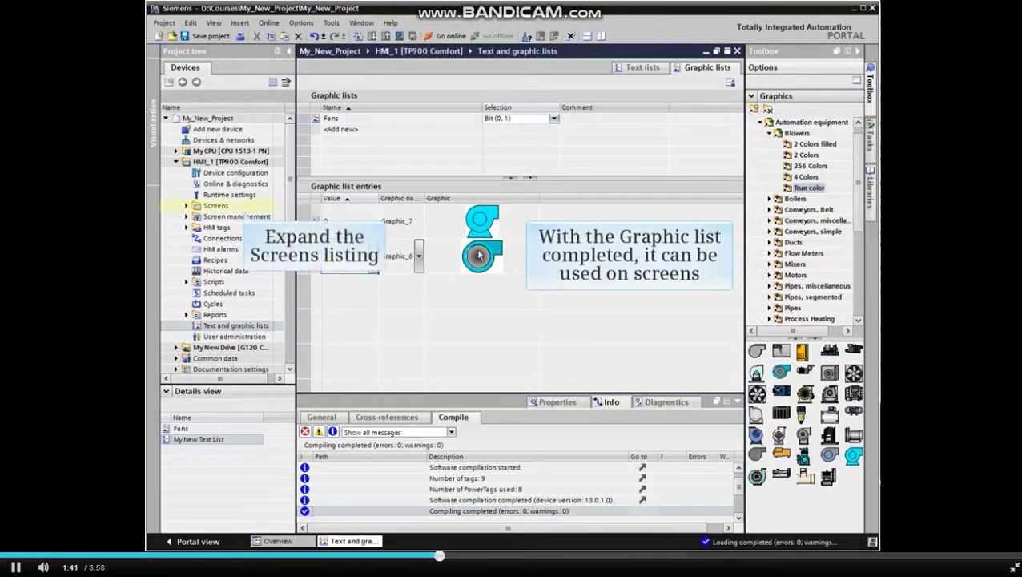
Step: Open Fan Screen and drop a Graphic I/O field from Toolbox > Elements onto it
click(188, 205)
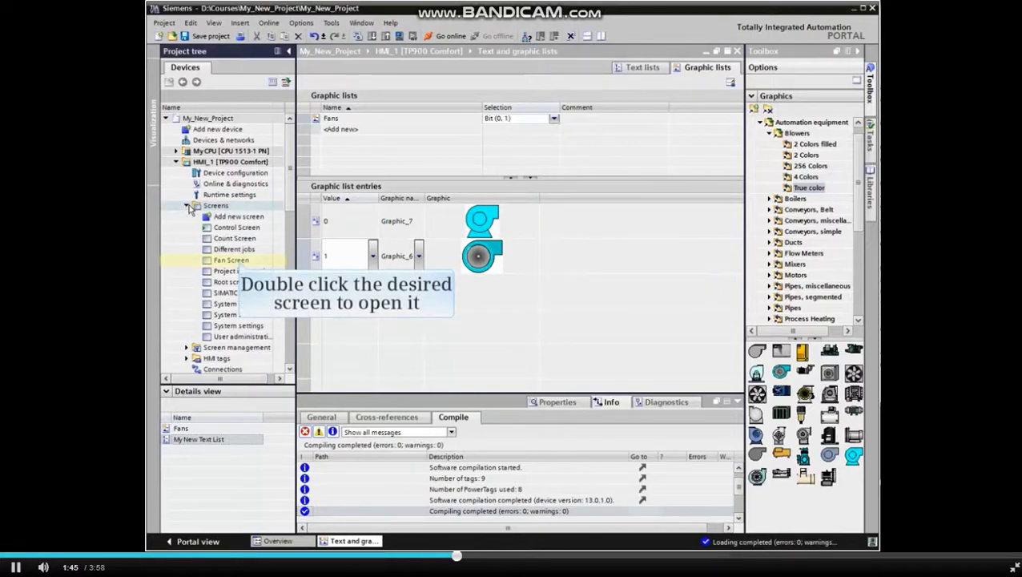
double_click(231, 259)
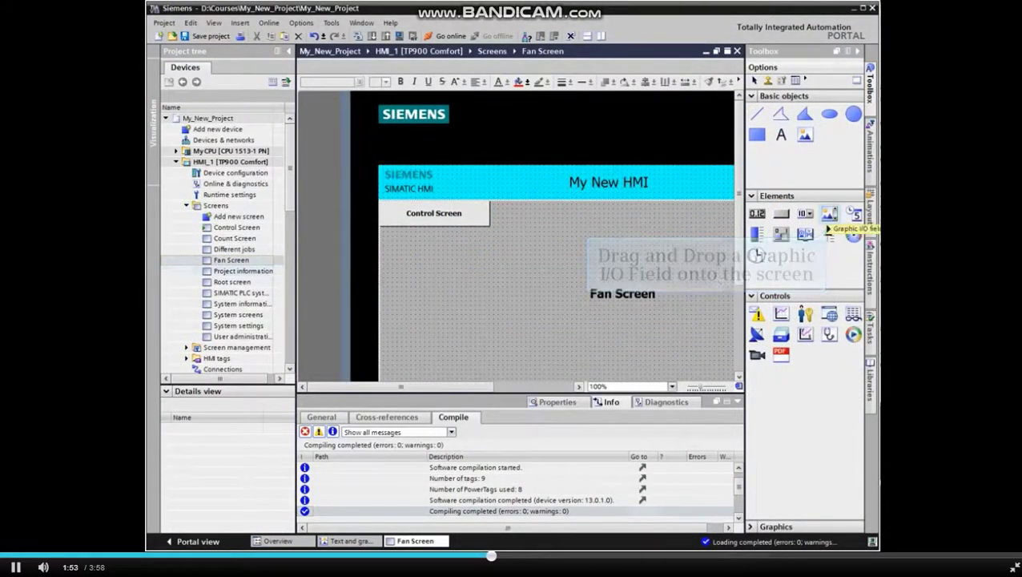
drag(829, 213, 460, 288)
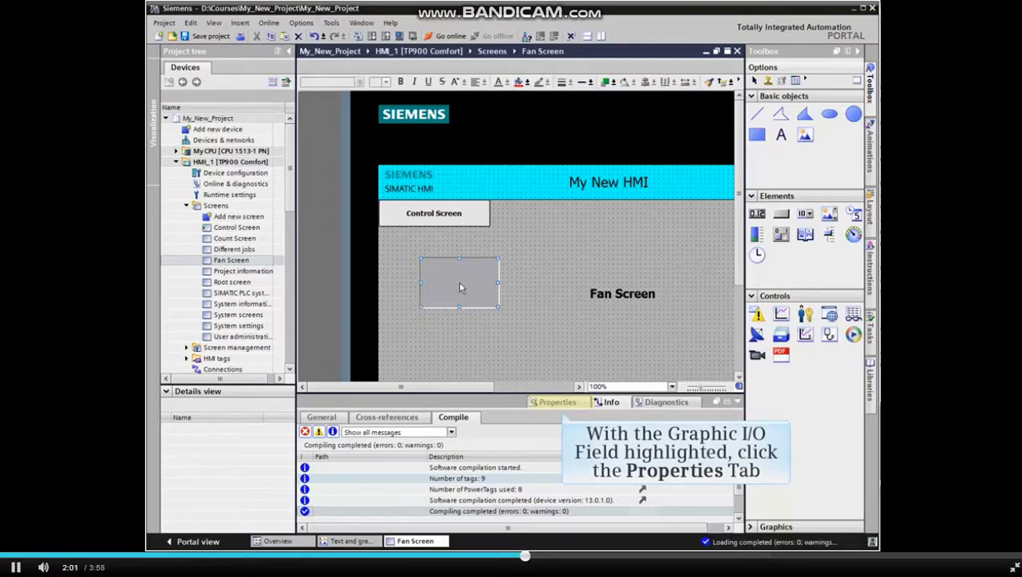
Step: Bind the Graphic I/O field to the System On tag and set its mode to Output
click(558, 402)
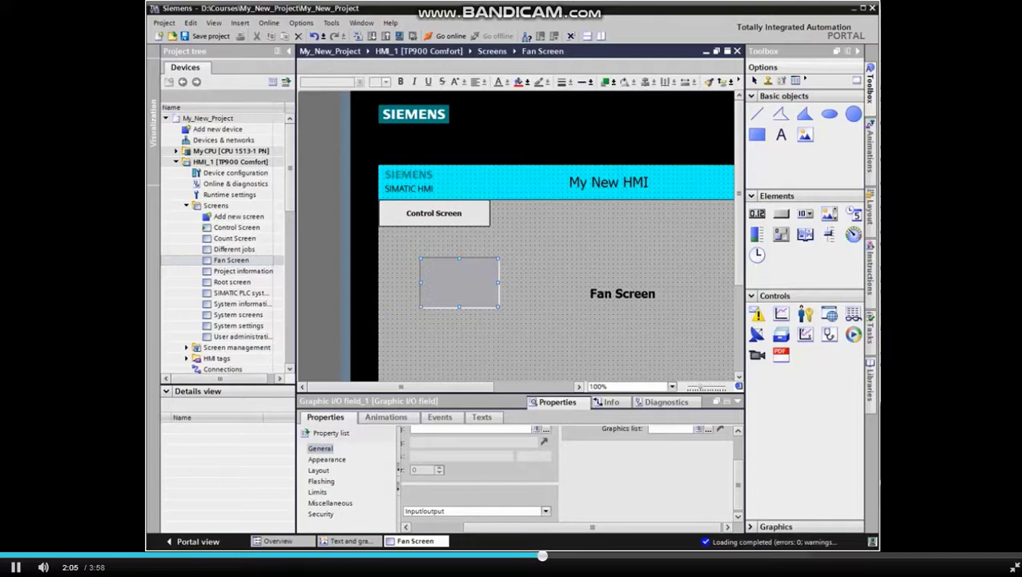
drag(659, 394, 658, 346)
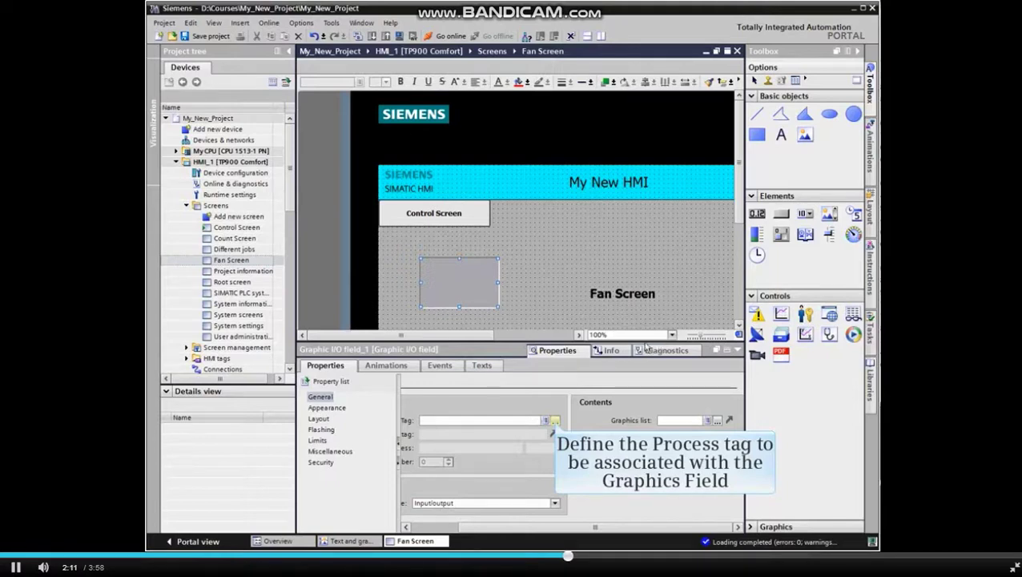
click(555, 421)
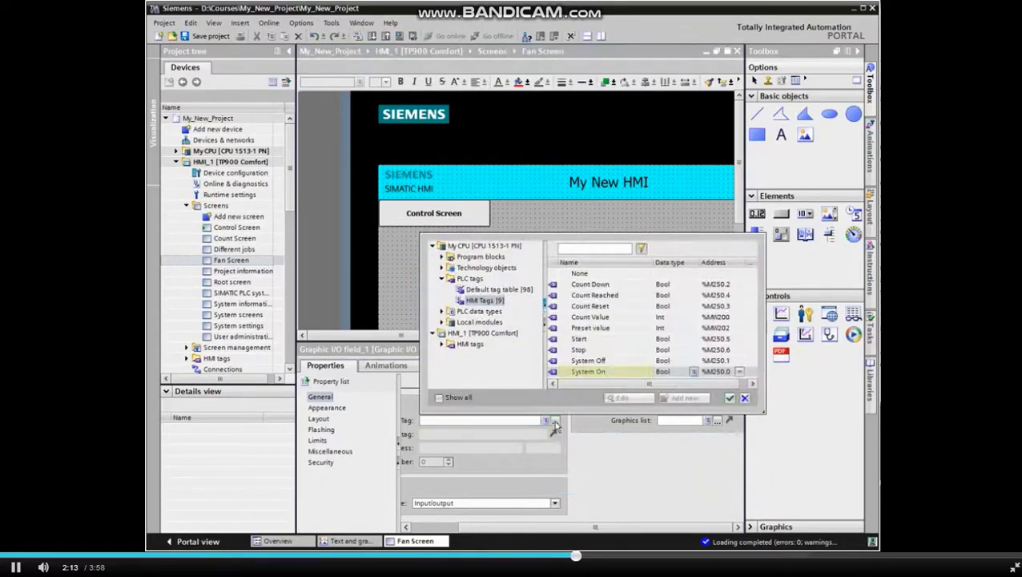
click(597, 373)
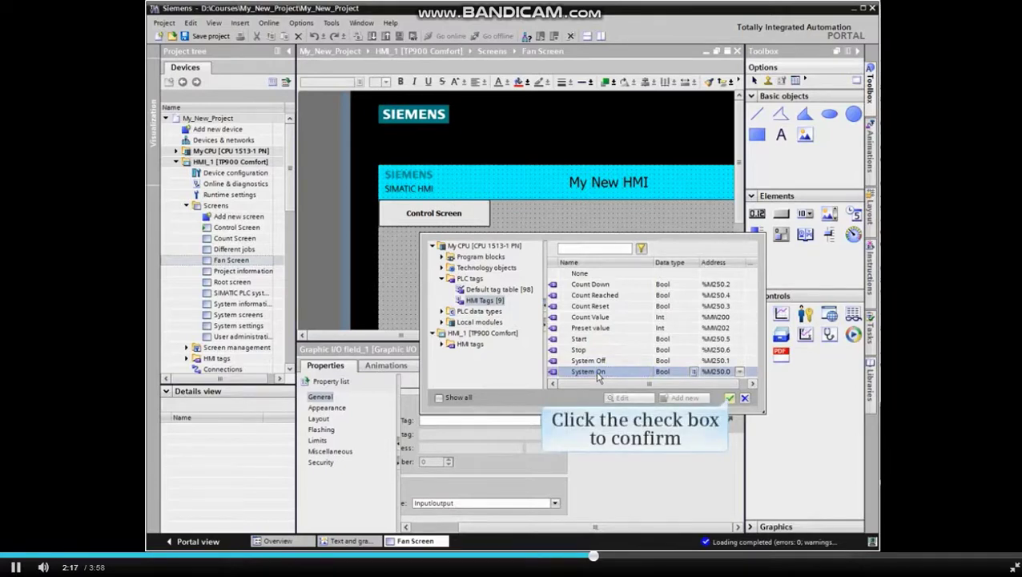
click(729, 399)
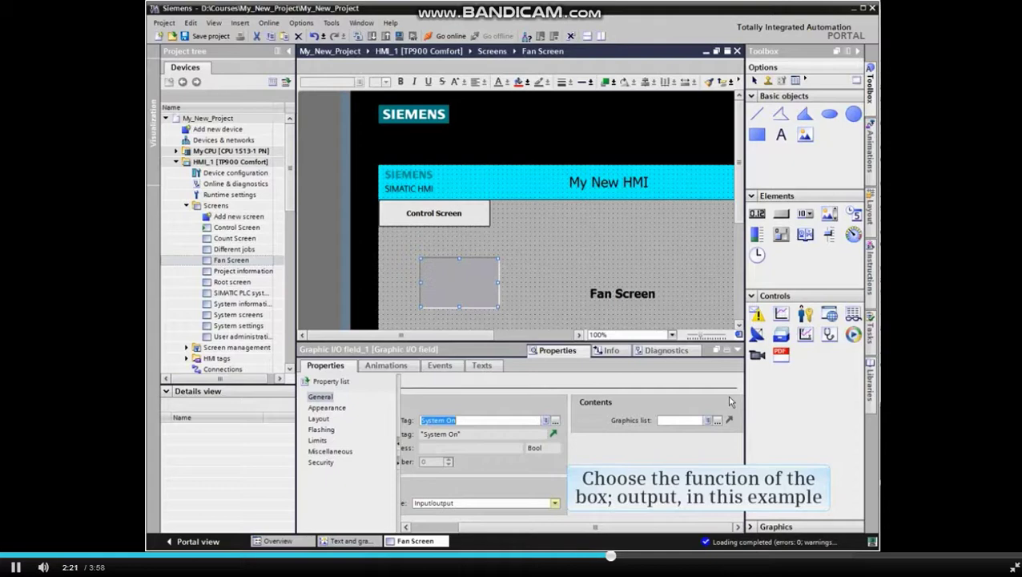
click(554, 503)
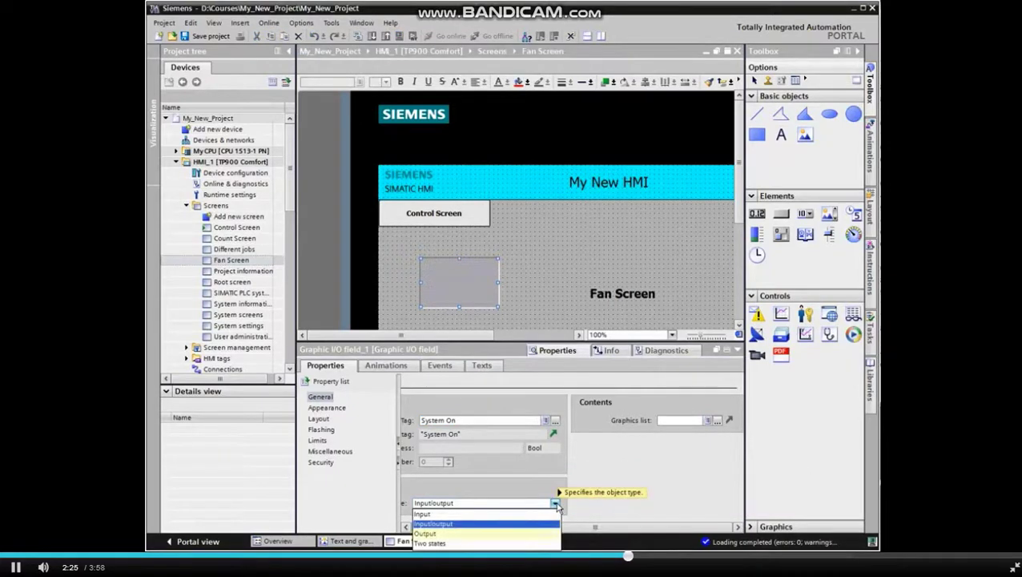
click(433, 534)
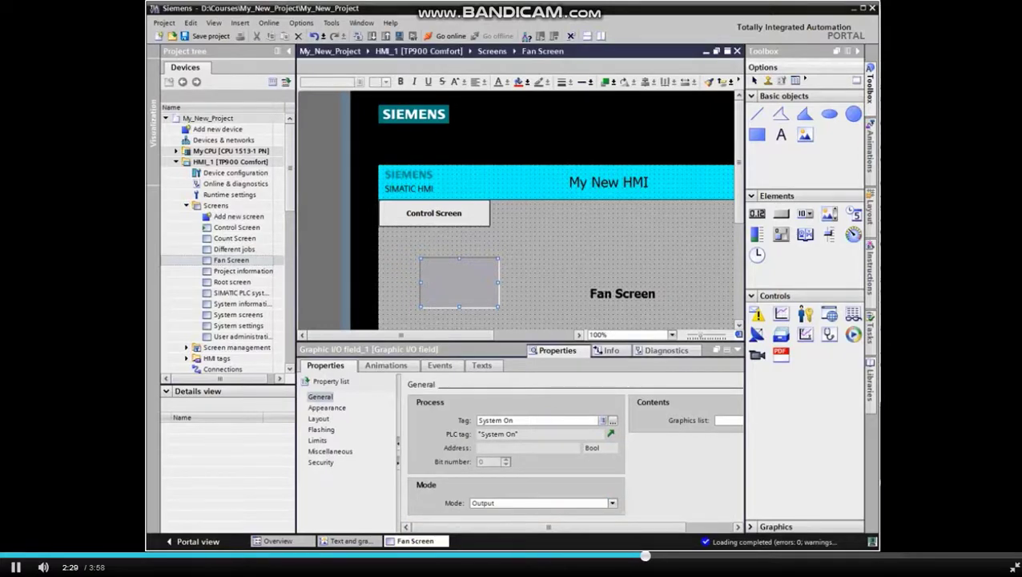
drag(549, 526, 595, 526)
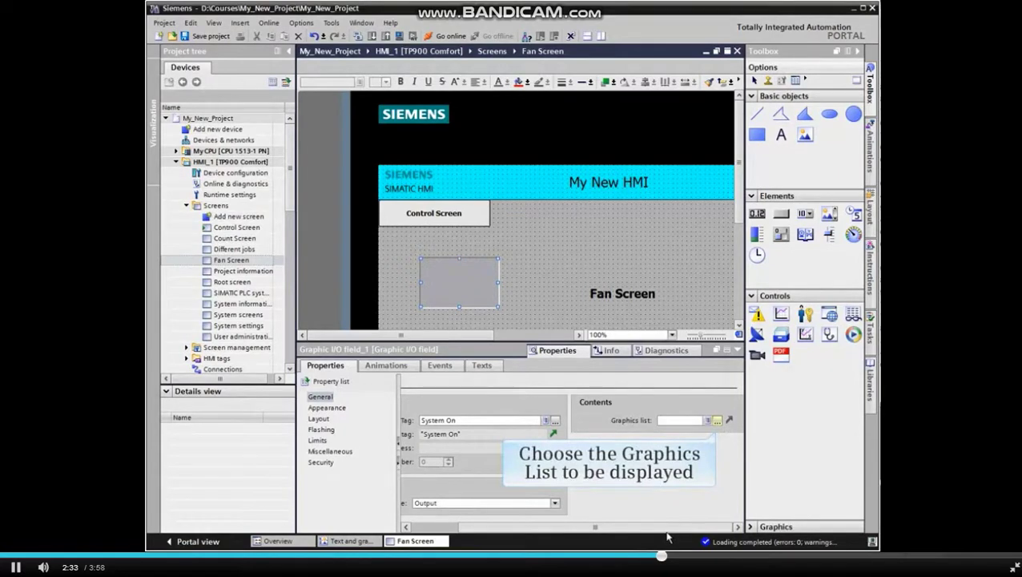
Step: Assign the Fans graphics list to the field and enlarge it to show the full blower
click(717, 420)
double_click(697, 257)
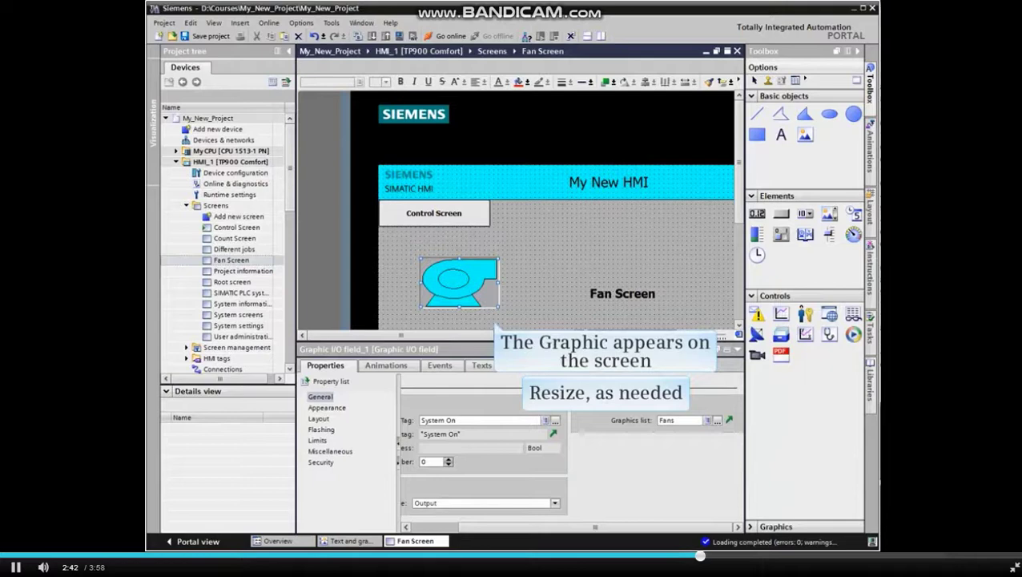
drag(500, 308, 576, 209)
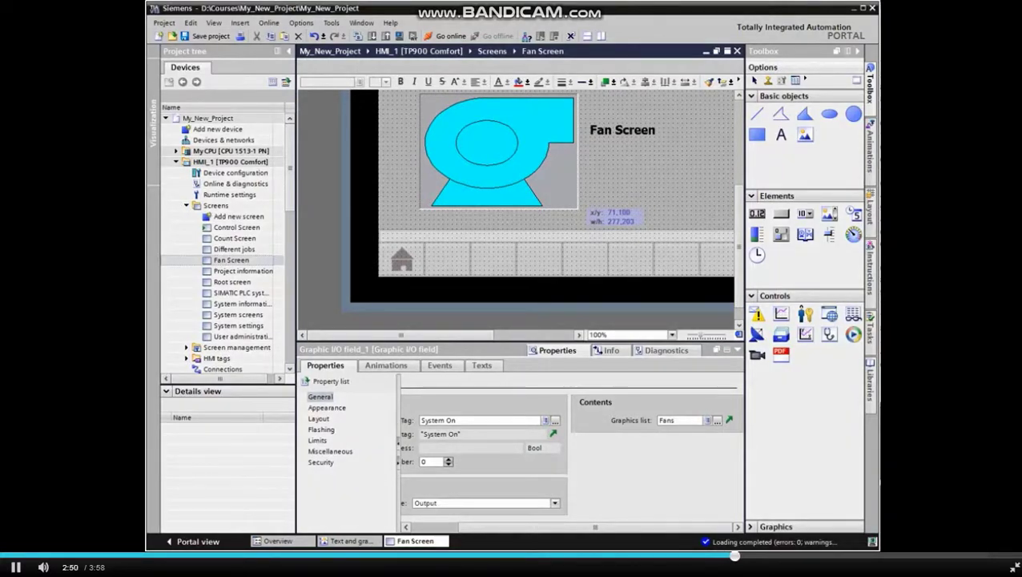
click(575, 213)
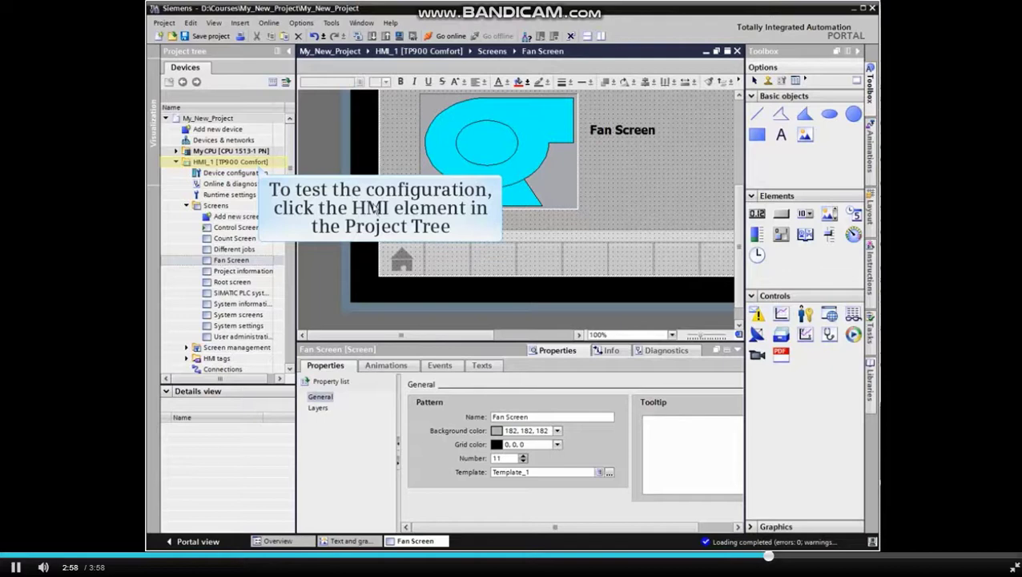
Step: Simulate HMI_1, switch the system on from Control Screen, and check the Fan Screen blower
click(213, 163)
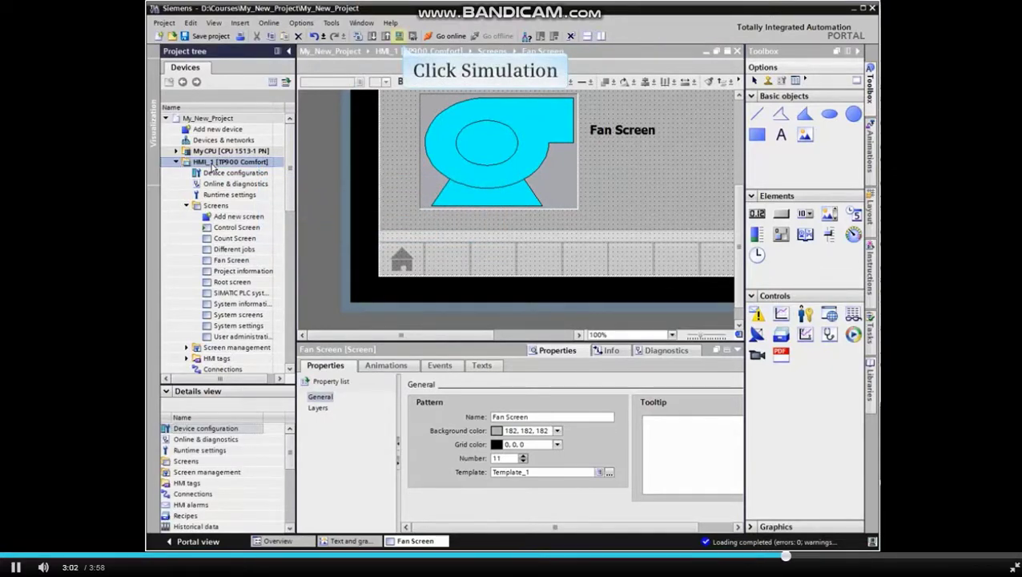
click(399, 36)
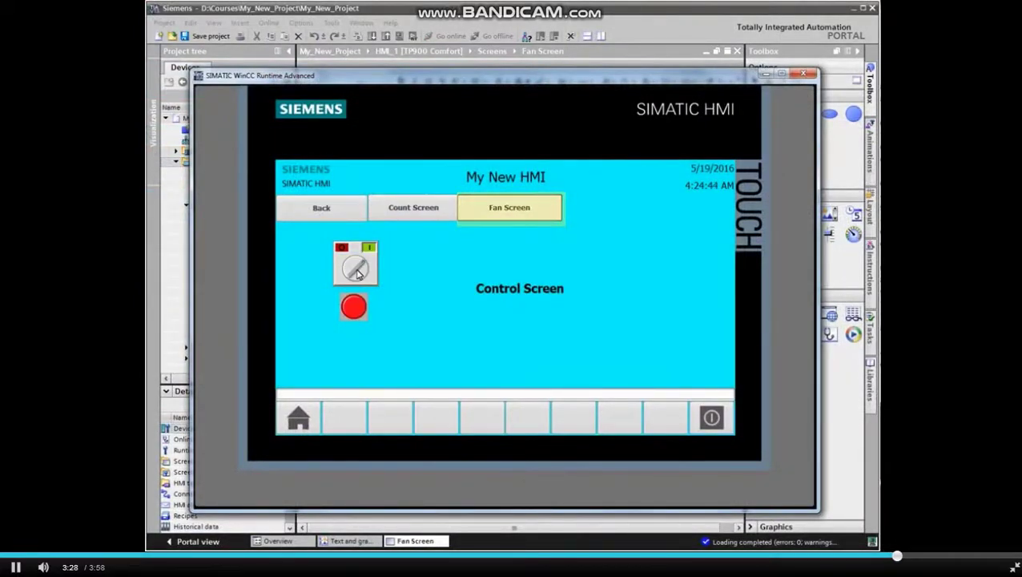
click(526, 207)
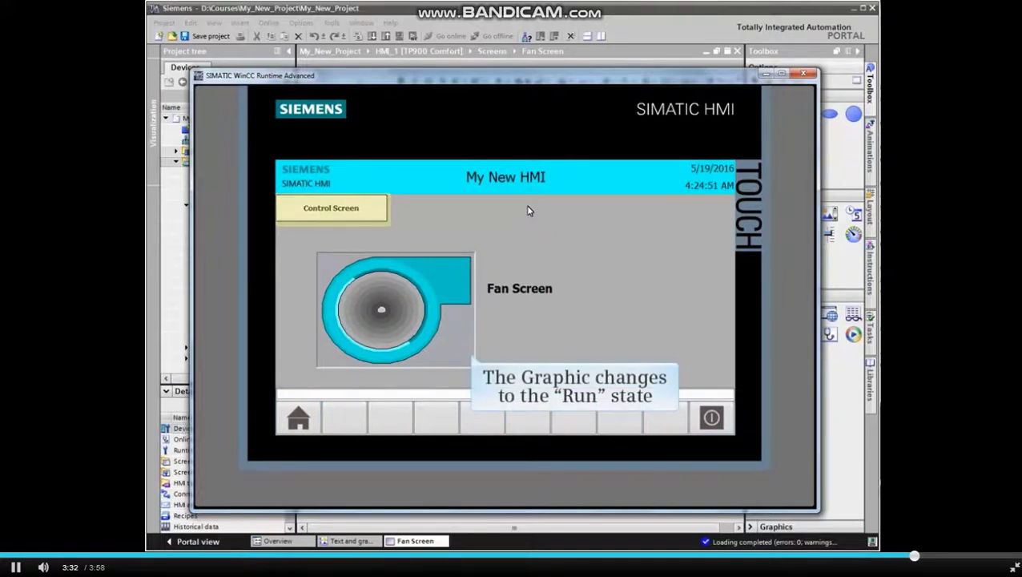
click(363, 210)
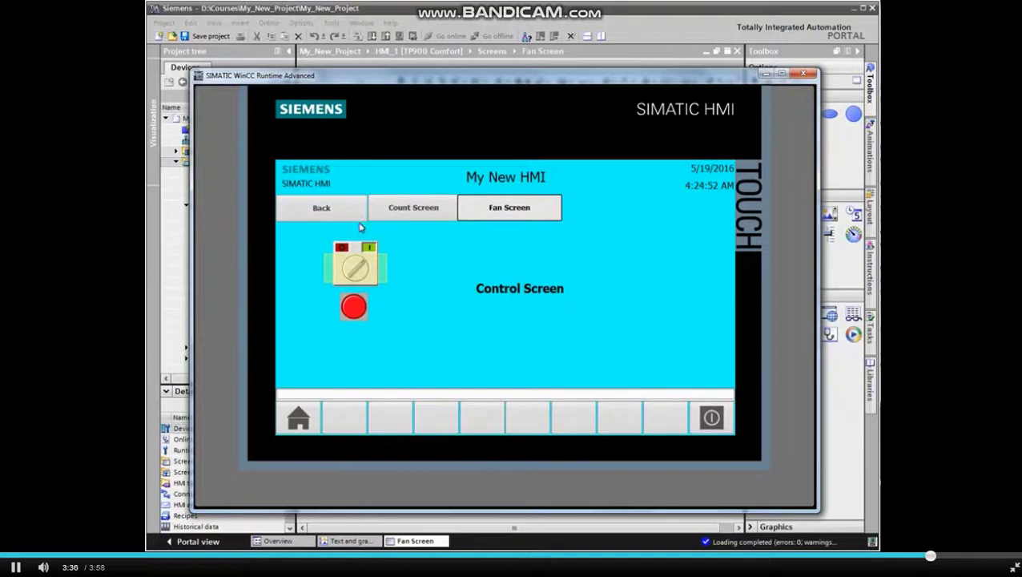
click(356, 267)
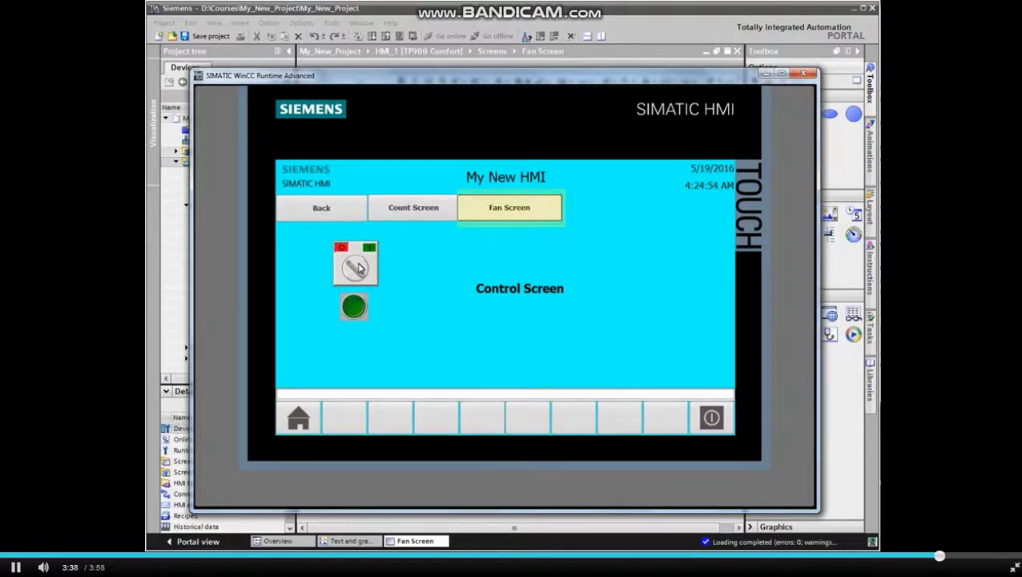
click(533, 214)
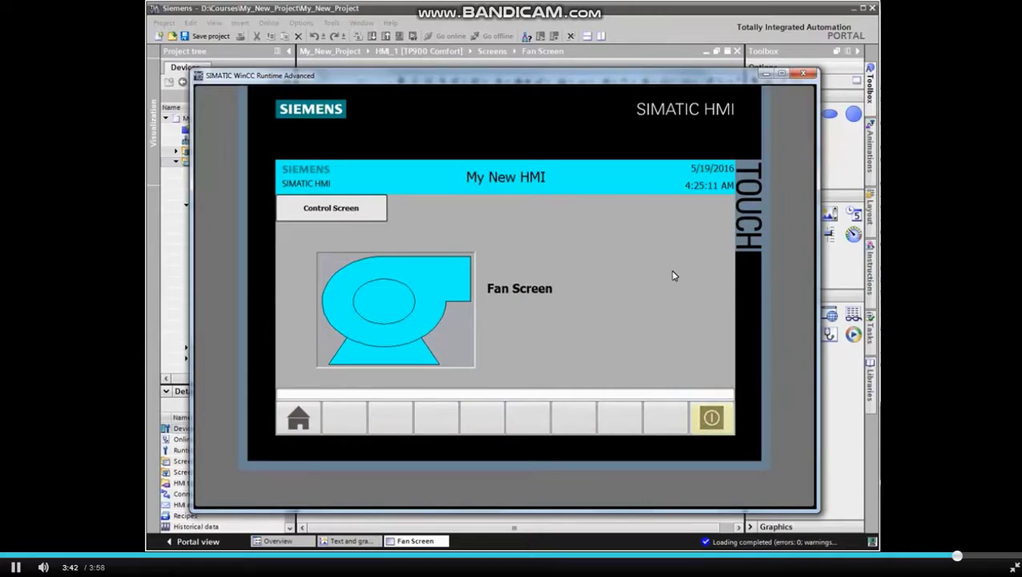
Step: Exit the running HMI simulation using its exit button
click(711, 418)
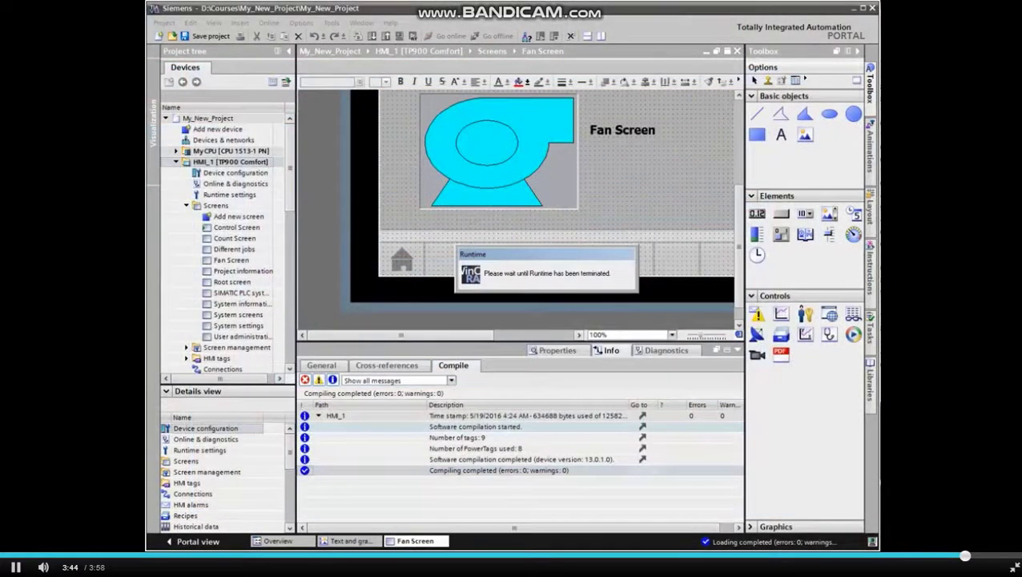